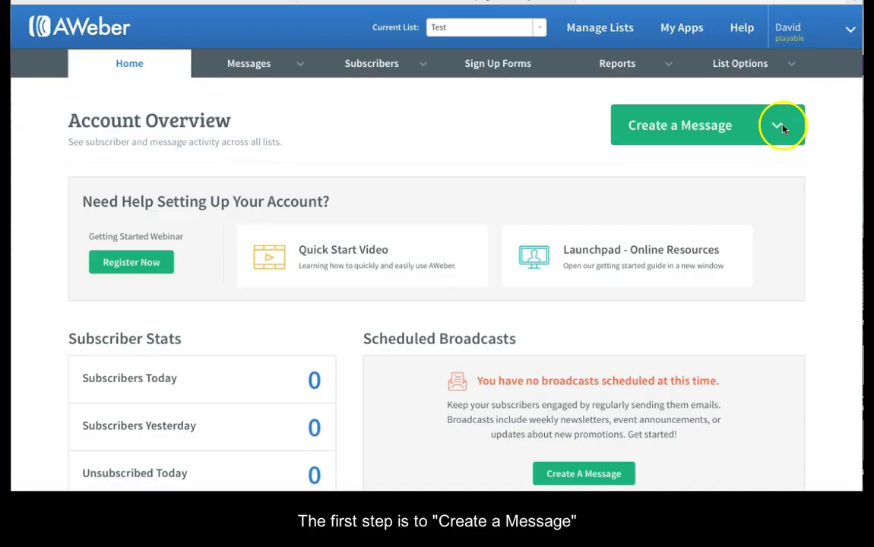
Start a new AWeber message in the HTML Editor from the Create a Message dropdown
{"action": "left_click", "coordinate": [778, 130]}
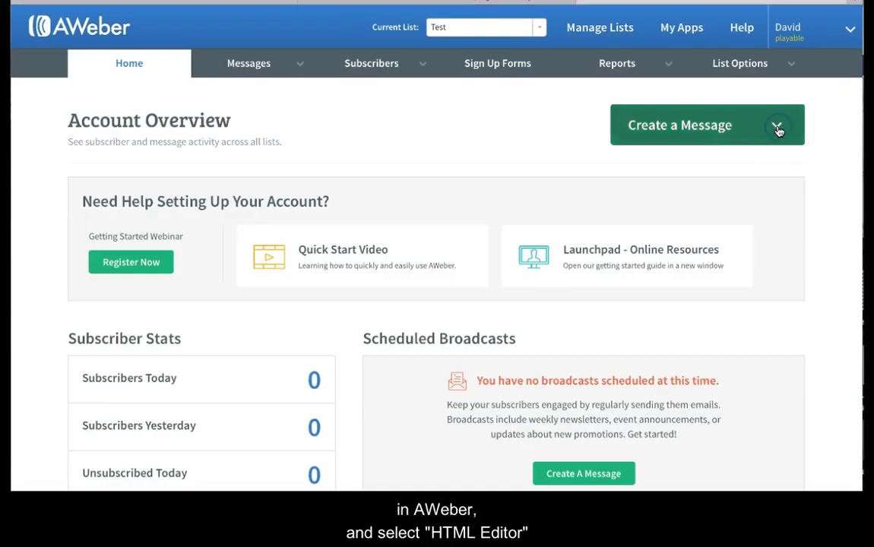
{"action": "left_click", "coordinate": [691, 230]}
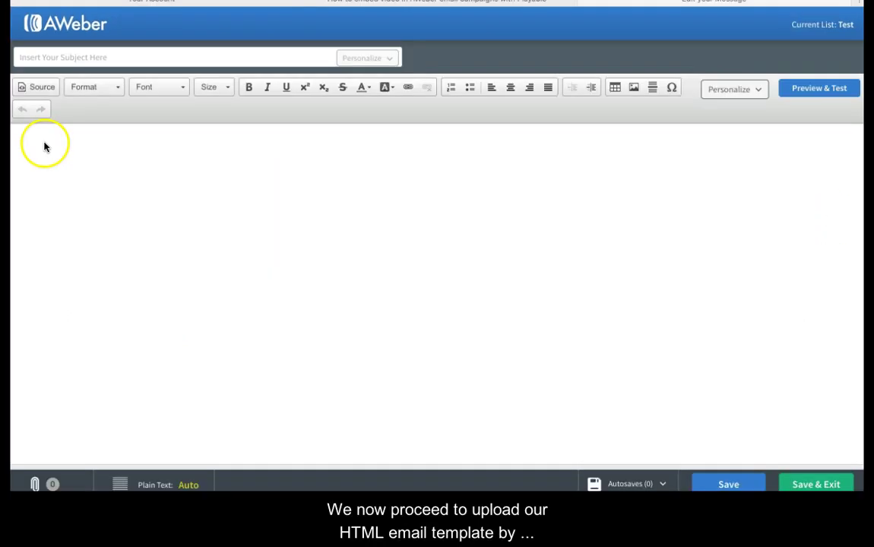
Replace the message's default HTML source with the pasted email template, then select the subject field
{"action": "left_click", "coordinate": [40, 144]}
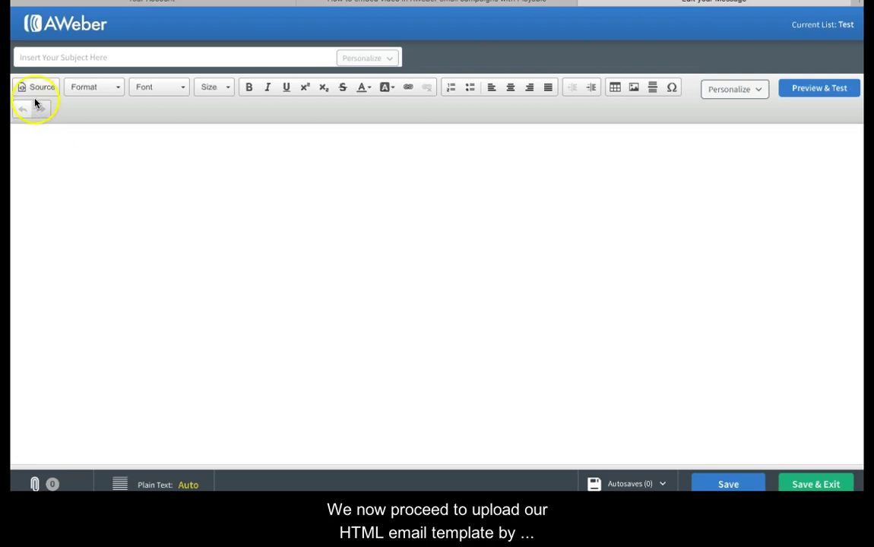
{"action": "left_click", "coordinate": [36, 88]}
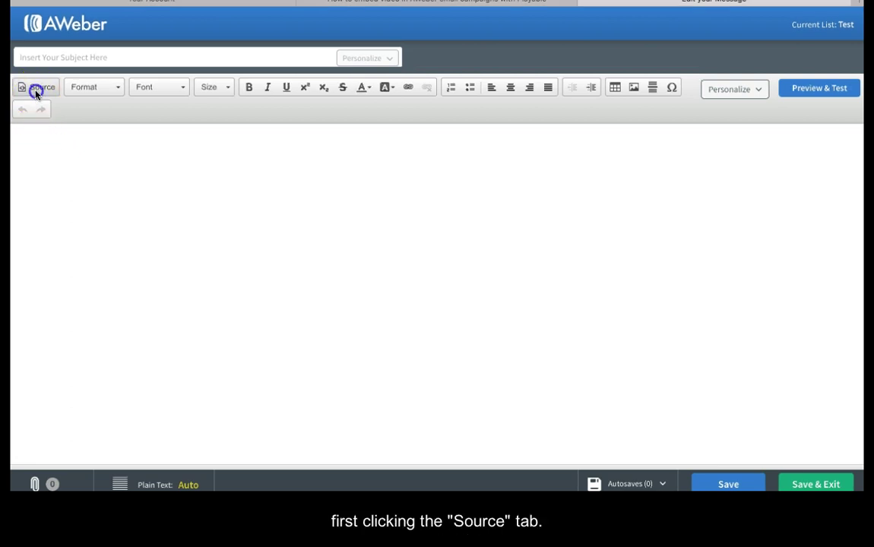
{"action": "left_click", "coordinate": [27, 137]}
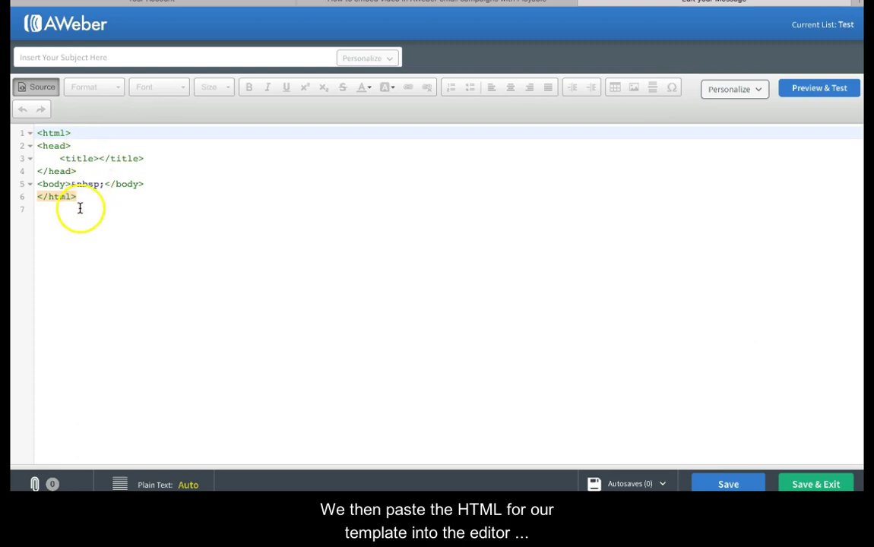
{"action": "left_click_drag", "start_coordinate": [79, 210], "coordinate": [38, 133]}
{"action": "key", "text": "BackSpace"}
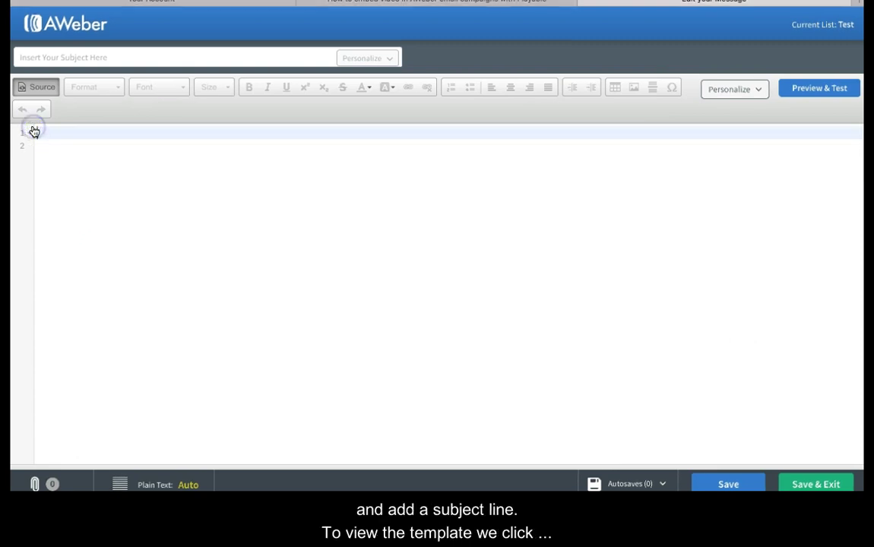
{"action": "key", "text": "ctrl+v"}
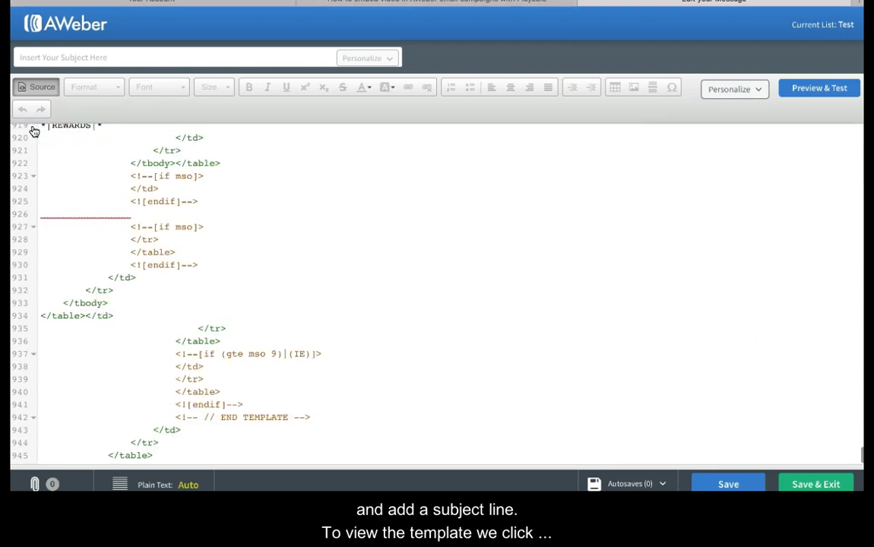
{"action": "left_click", "coordinate": [41, 55]}
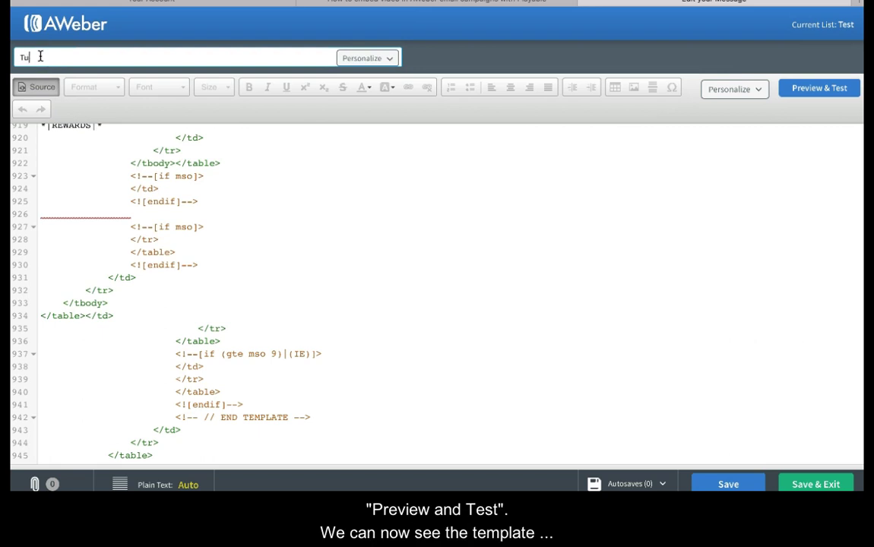
Set the subject to 'Tutorial', preview the email, and return to the HTML source view
{"action": "type", "text": "Tutorial"}
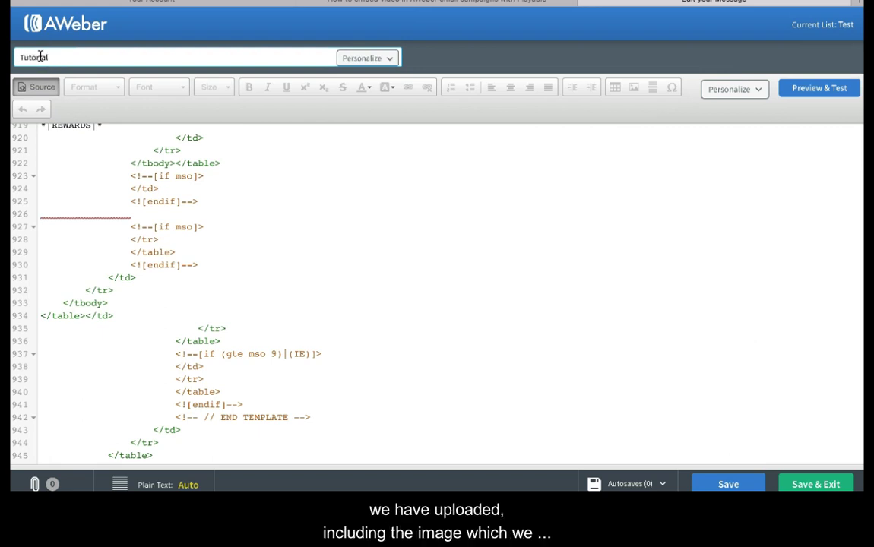
{"action": "left_click", "coordinate": [818, 88]}
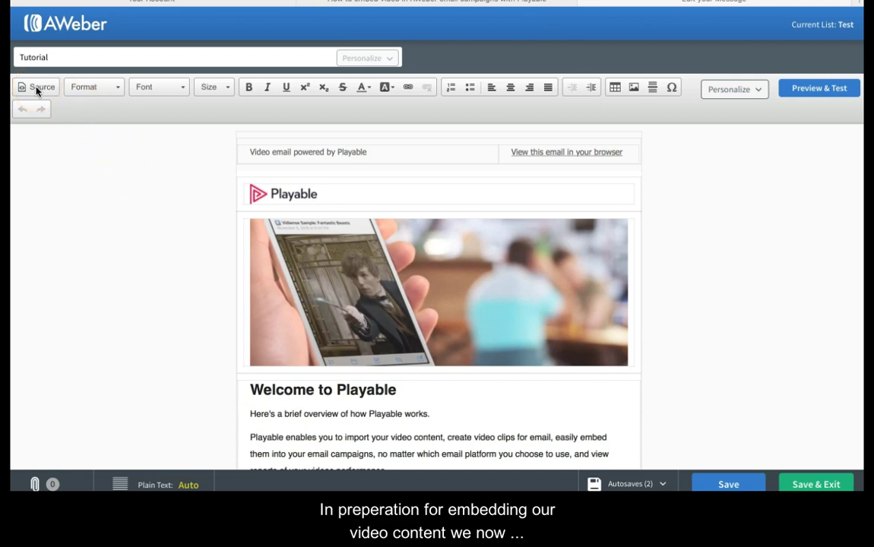
{"action": "left_click", "coordinate": [36, 89]}
{"action": "left_click", "coordinate": [36, 89]}
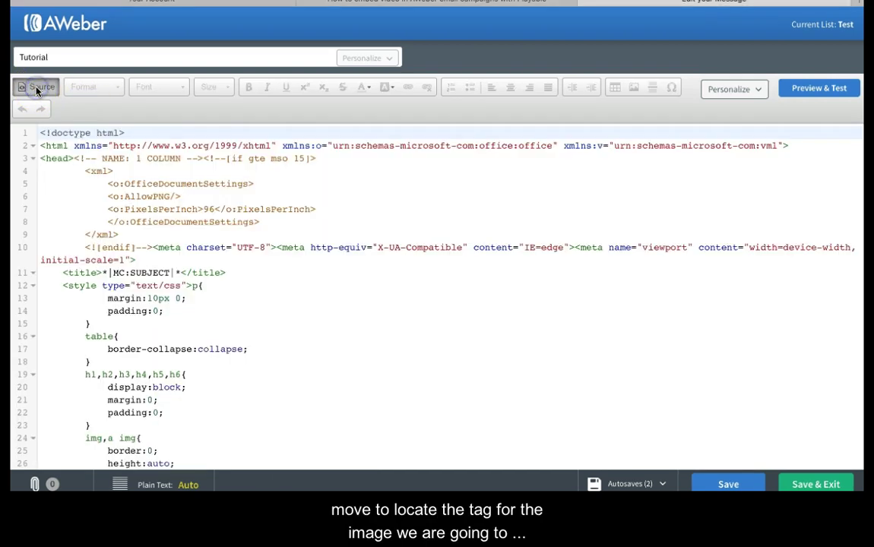
Select the template image's mcnImageContent table-cell code on line 626 of the source
{"action": "scroll", "coordinate": [86, 318], "scroll_direction": "down", "scroll_amount": 10}
{"action": "scroll", "coordinate": [86, 318], "scroll_direction": "down", "scroll_amount": 20}
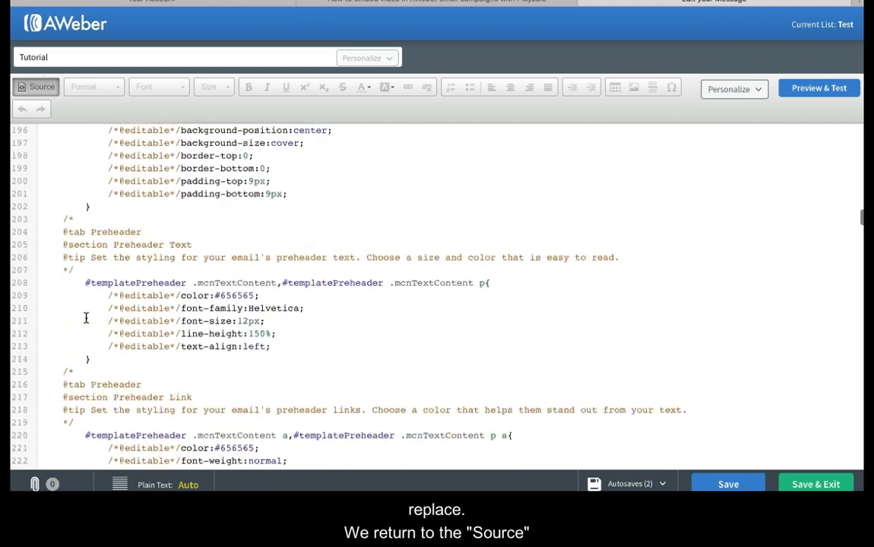
{"action": "scroll", "coordinate": [86, 317], "scroll_direction": "down", "scroll_amount": 5}
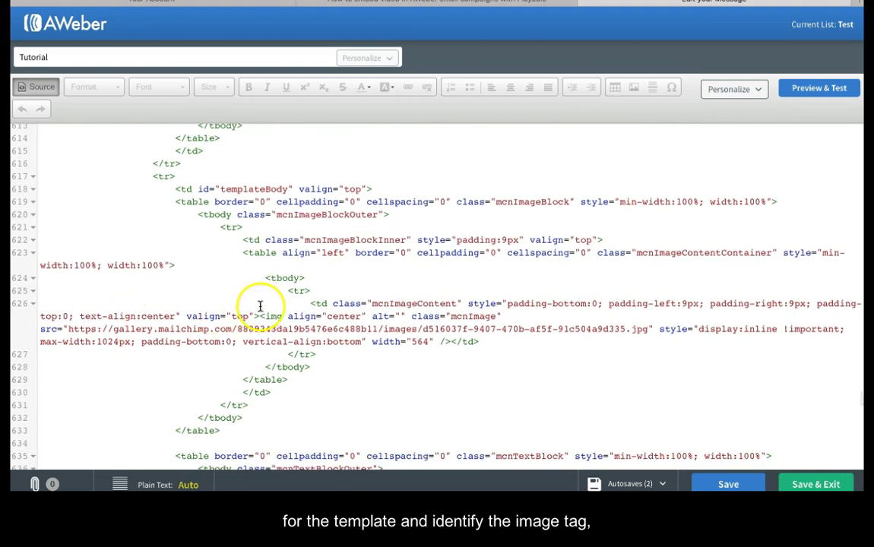
{"action": "left_click_drag", "start_coordinate": [310, 303], "coordinate": [456, 342]}
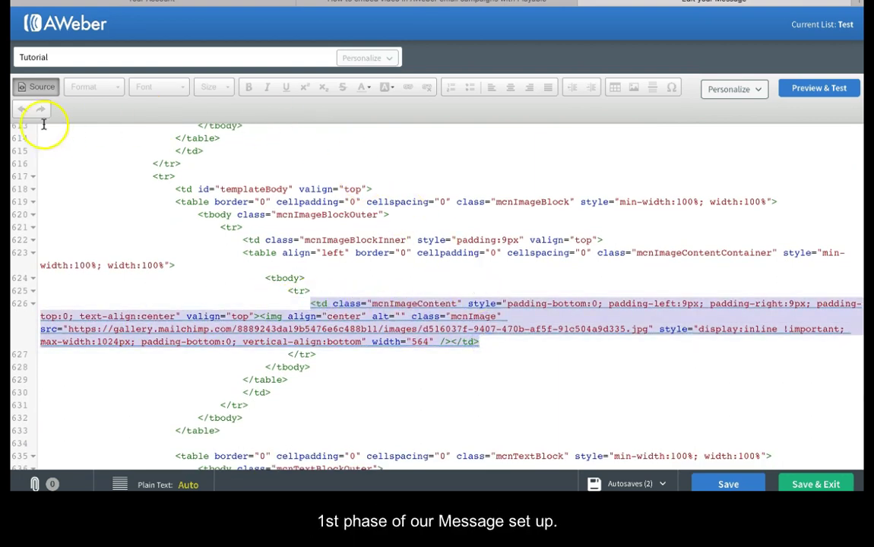
{"action": "key", "text": "super+Tab"}
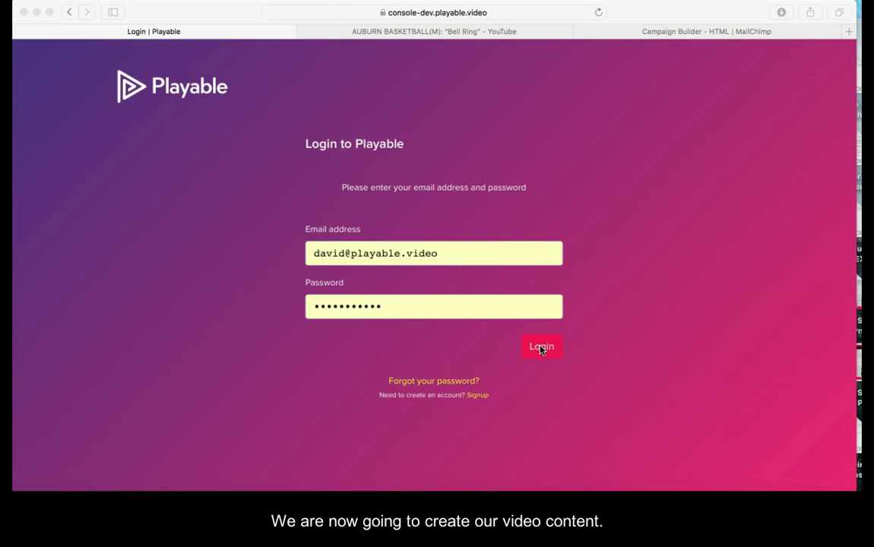
Log in to Playable and start a new video from the Videos page
{"action": "left_click", "coordinate": [541, 348]}
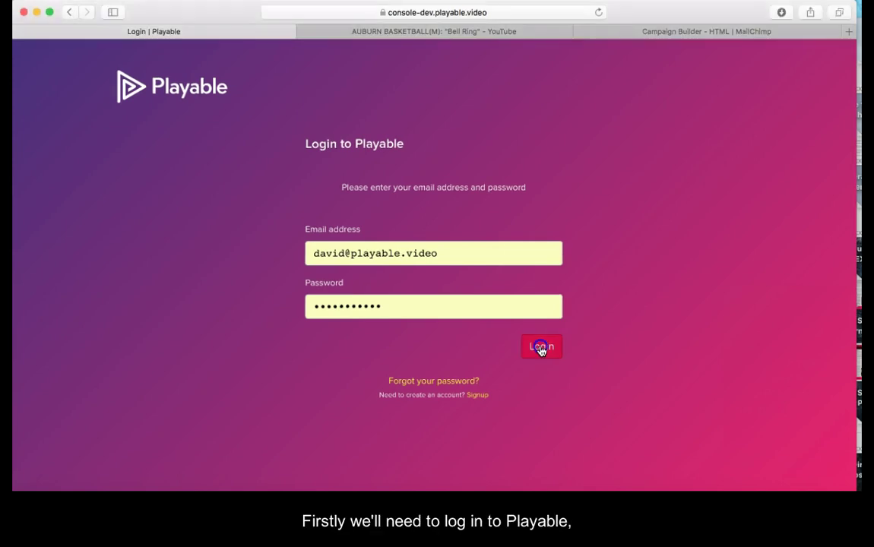
{"action": "left_click", "coordinate": [542, 348]}
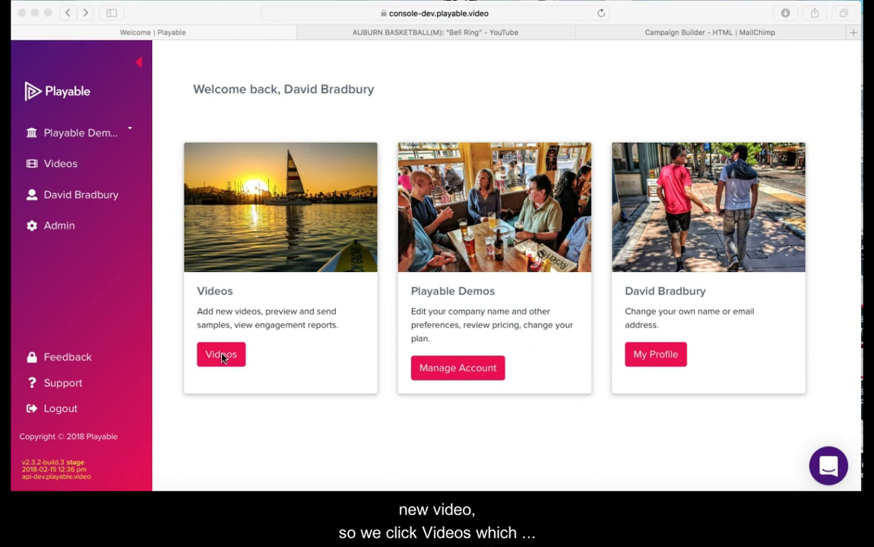
{"action": "left_click", "coordinate": [221, 355]}
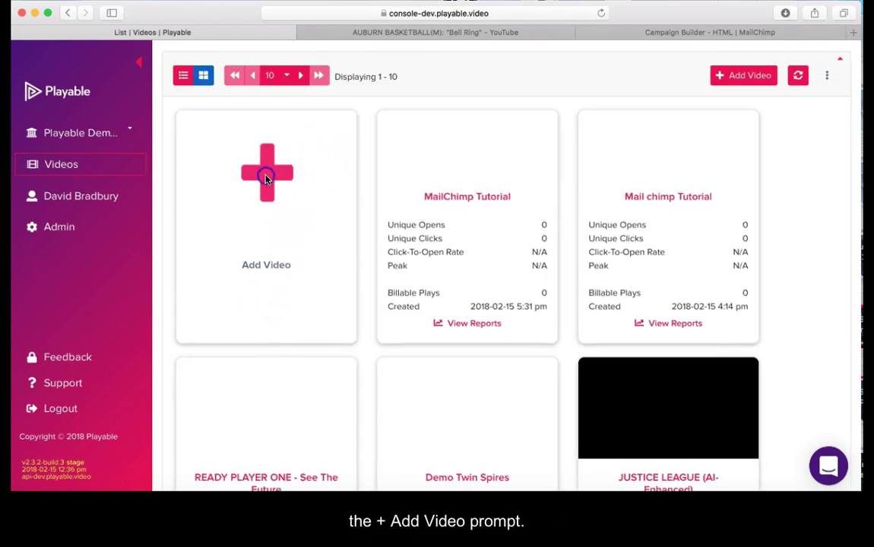
{"action": "left_click", "coordinate": [266, 178]}
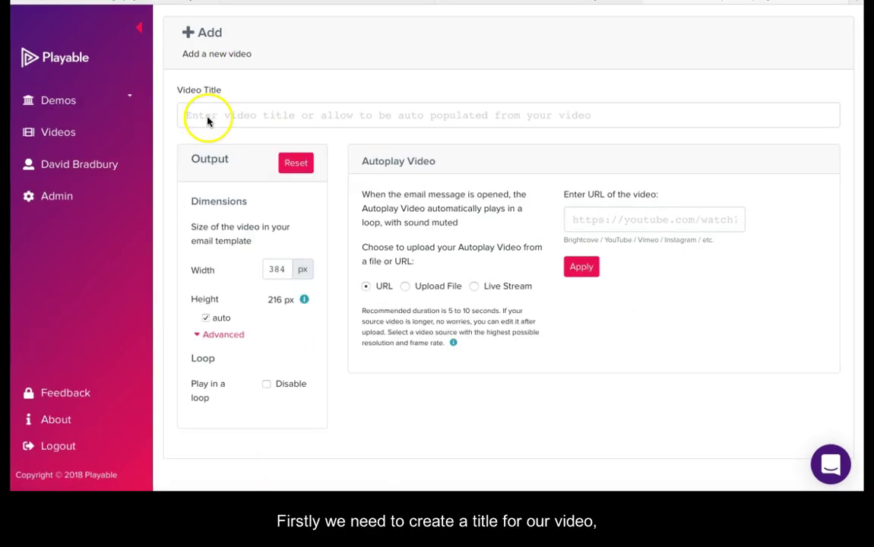
Title the video 'Playable Tutorial' and set its output to 564 × 212 px with auto height off
{"action": "left_click", "coordinate": [206, 116]}
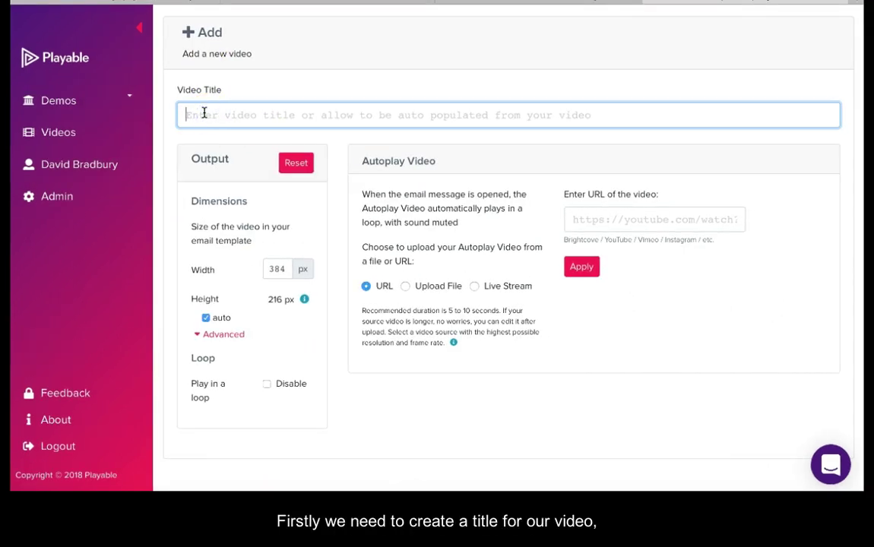
{"action": "type", "text": "Playable Tutorial"}
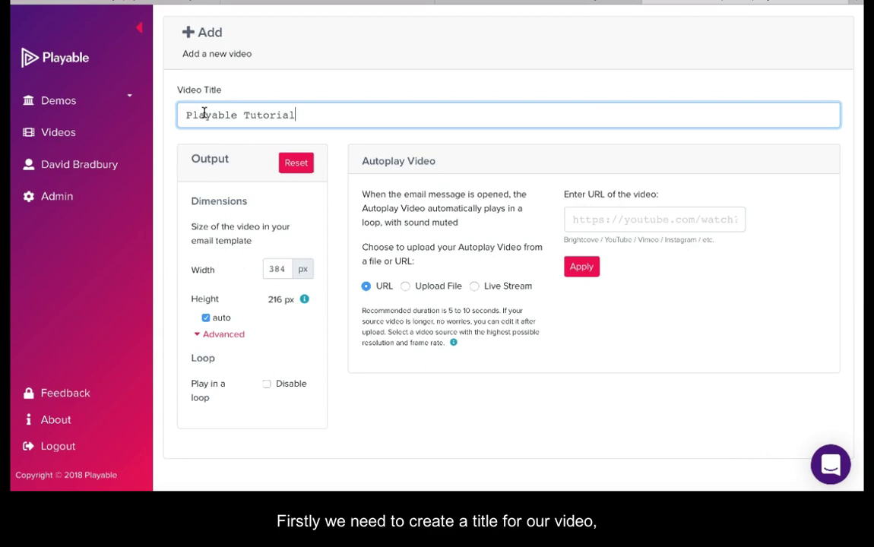
{"action": "left_click", "coordinate": [284, 267]}
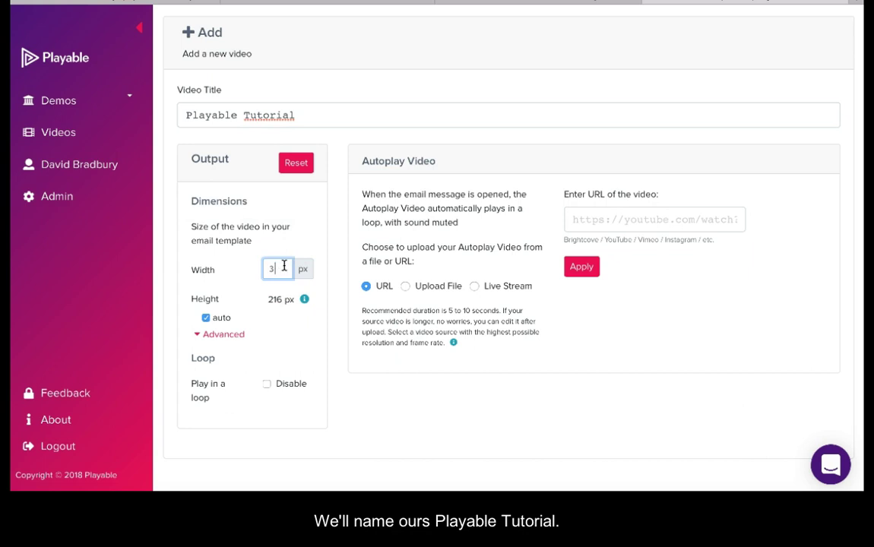
{"action": "key", "text": "BackSpace"}
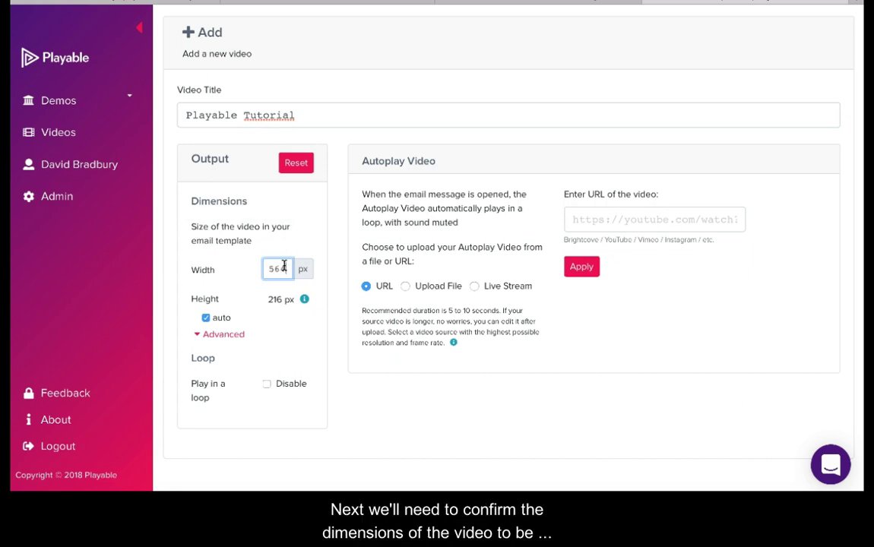
{"action": "type", "text": "564"}
{"action": "left_click", "coordinate": [205, 318]}
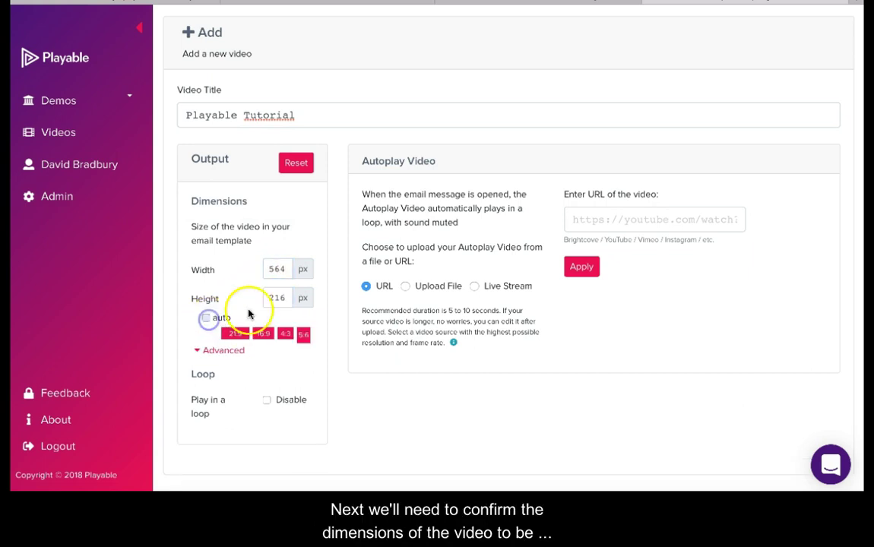
{"action": "left_click", "coordinate": [282, 299]}
{"action": "key", "text": "BackSpace"}
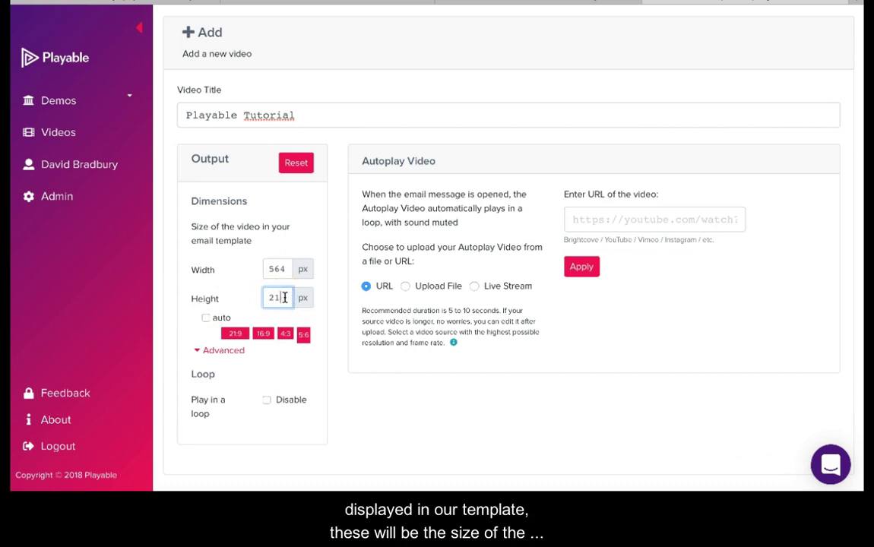
{"action": "type", "text": "2"}
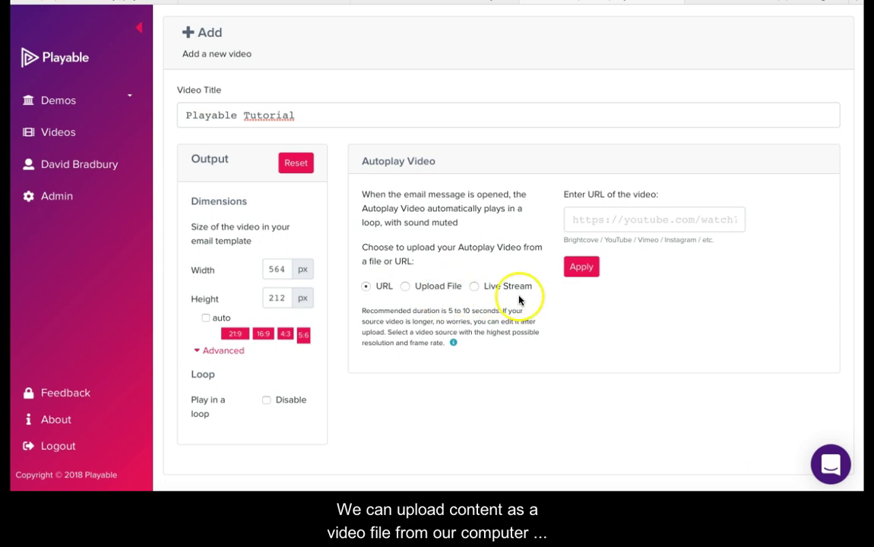
Copy the YouTube basketball video's URL from the browser address bar
{"action": "left_click", "coordinate": [753, 3]}
{"action": "left_click", "coordinate": [55, 1]}
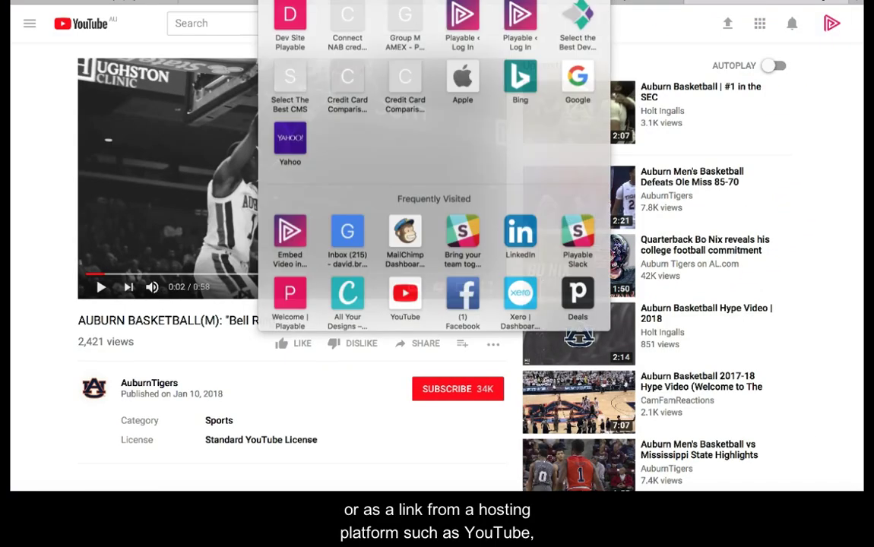
{"action": "right_click", "coordinate": [55, 2]}
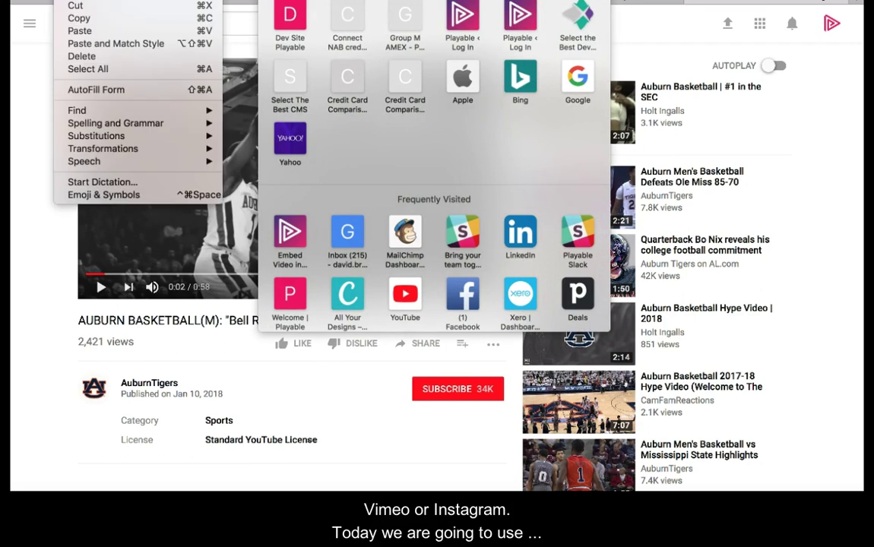
{"action": "left_click", "coordinate": [68, 16]}
{"action": "left_click", "coordinate": [507, 386]}
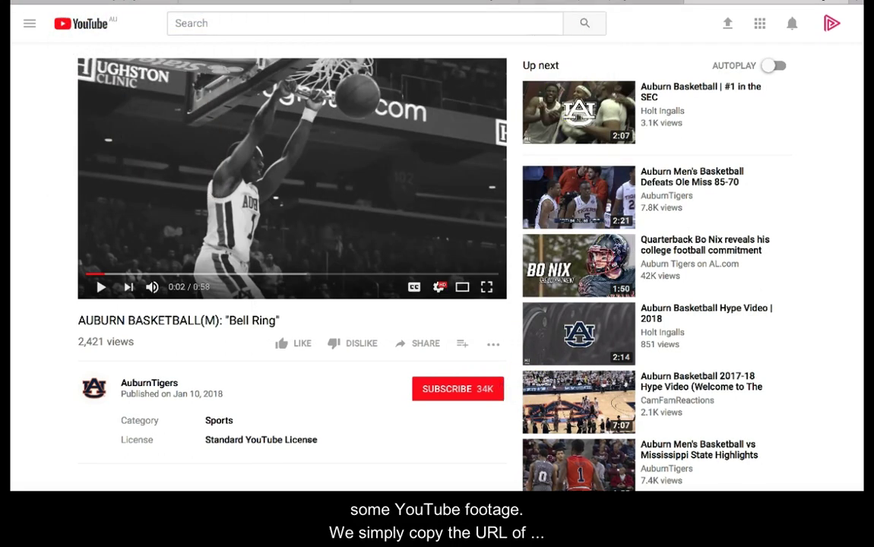
{"action": "left_click", "coordinate": [570, 2]}
Paste the YouTube URL into the video URL field and apply the import
{"action": "left_click", "coordinate": [583, 221]}
{"action": "key", "text": "super+v"}
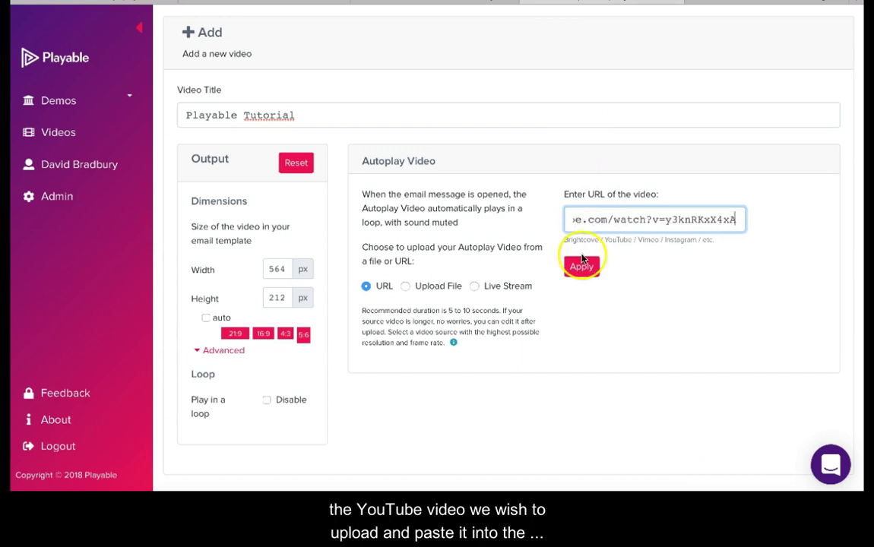
{"action": "left_click", "coordinate": [582, 267]}
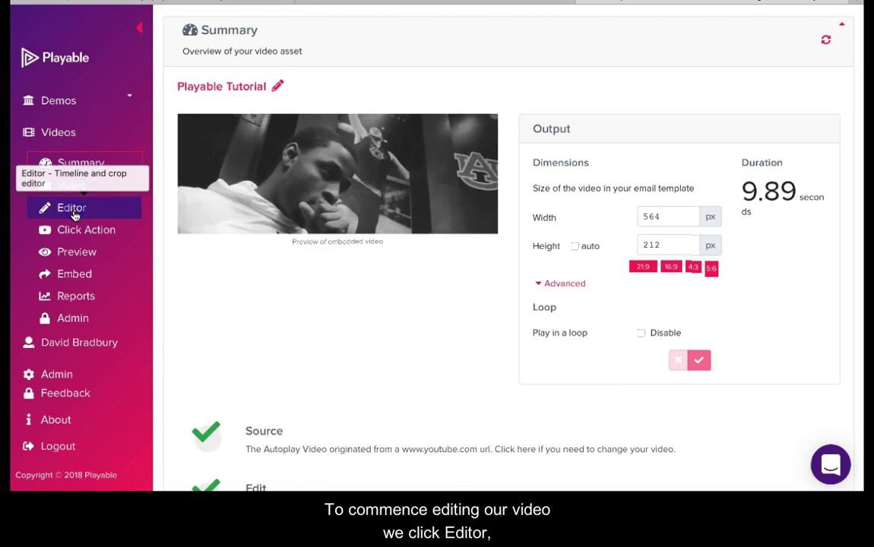
In the Editor, nudge the crop box down, add a second clip, and trim both for a ~9.96 s video
{"action": "left_click", "coordinate": [73, 215]}
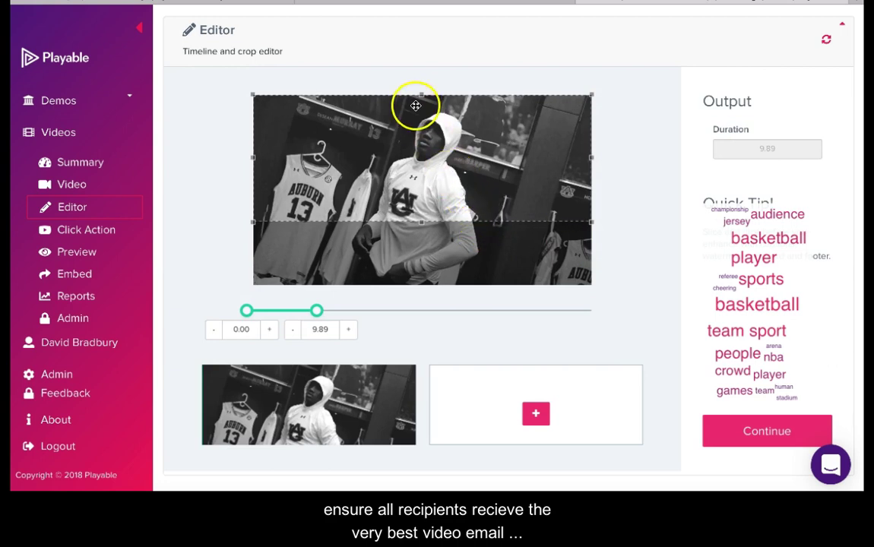
{"action": "left_click_drag", "start_coordinate": [410, 102], "coordinate": [411, 107]}
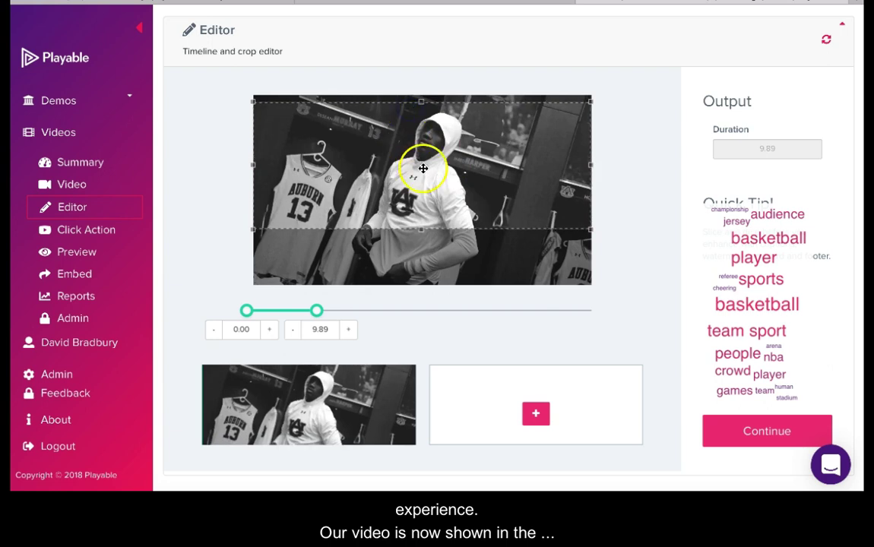
{"action": "left_click", "coordinate": [536, 415]}
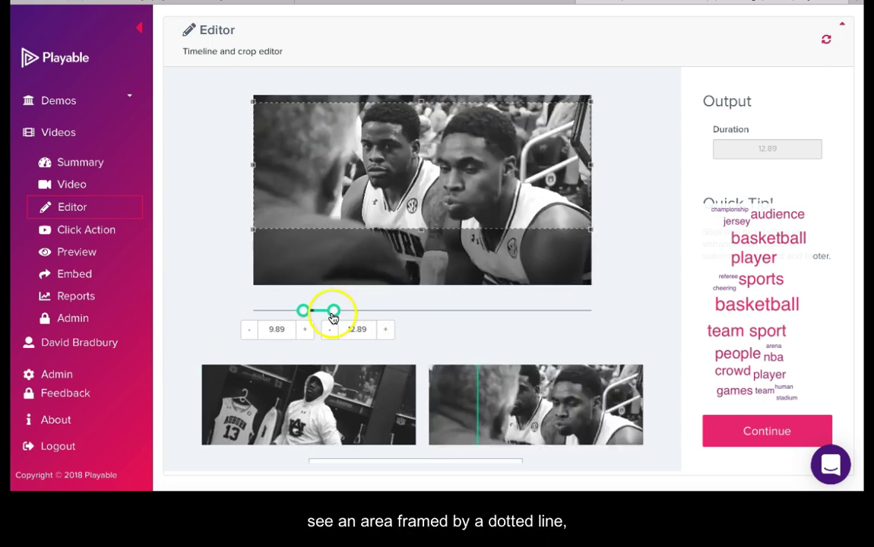
{"action": "left_click_drag", "start_coordinate": [331, 318], "coordinate": [285, 314]}
{"action": "left_click", "coordinate": [310, 376]}
{"action": "left_click", "coordinate": [447, 371]}
{"action": "left_click", "coordinate": [363, 335]}
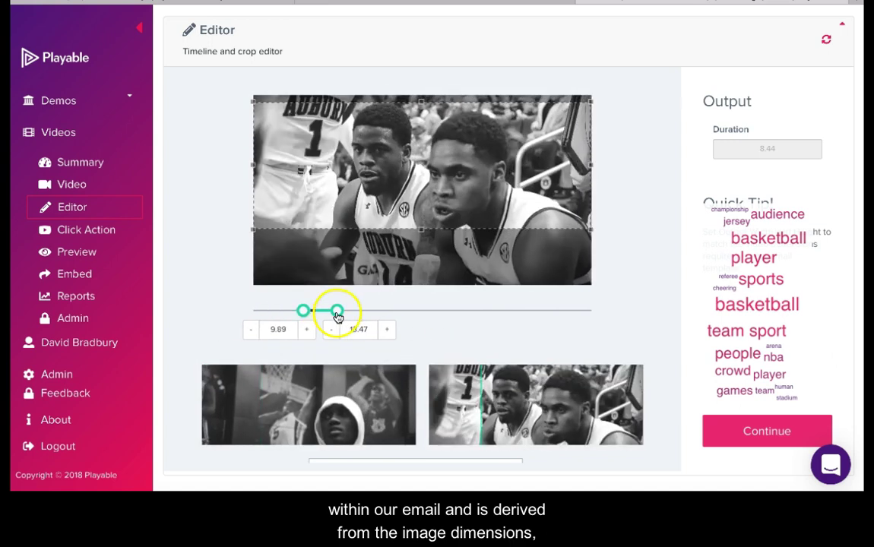
{"action": "left_click", "coordinate": [337, 312]}
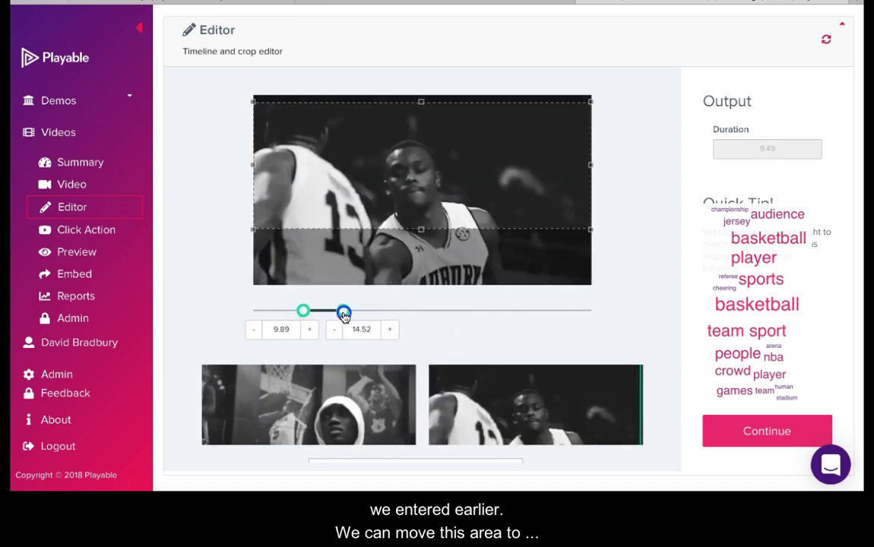
{"action": "left_click_drag", "start_coordinate": [347, 316], "coordinate": [349, 317]}
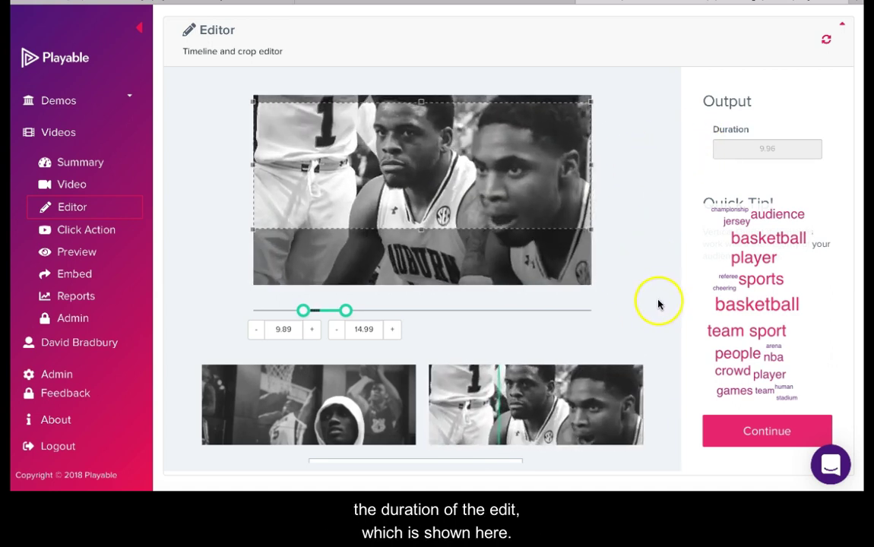
Move on to the overlays and switch off the Click To Watch More footer
{"action": "left_click", "coordinate": [754, 438]}
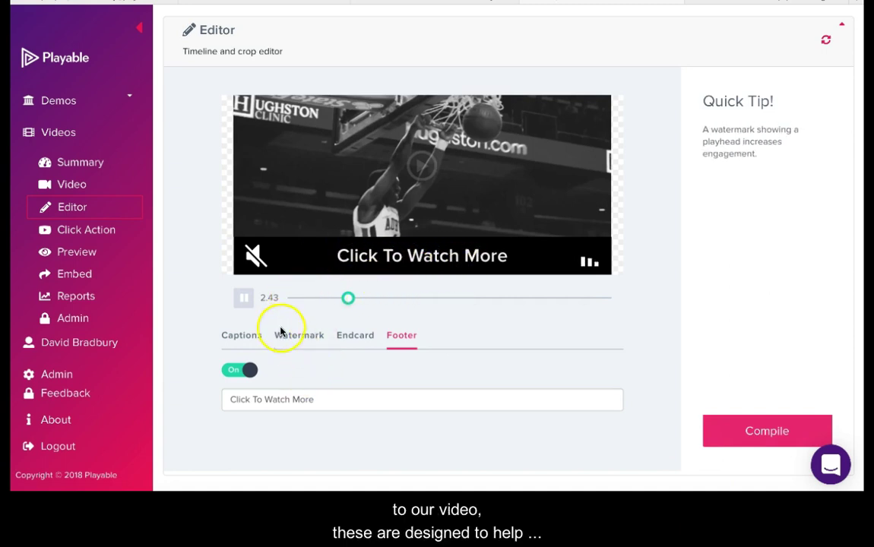
{"action": "left_click", "coordinate": [248, 373]}
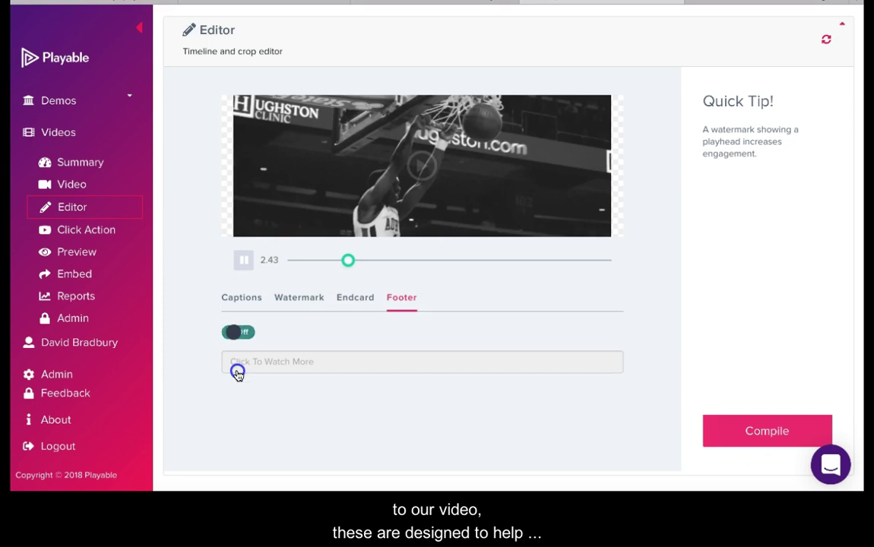
{"action": "left_click", "coordinate": [297, 303]}
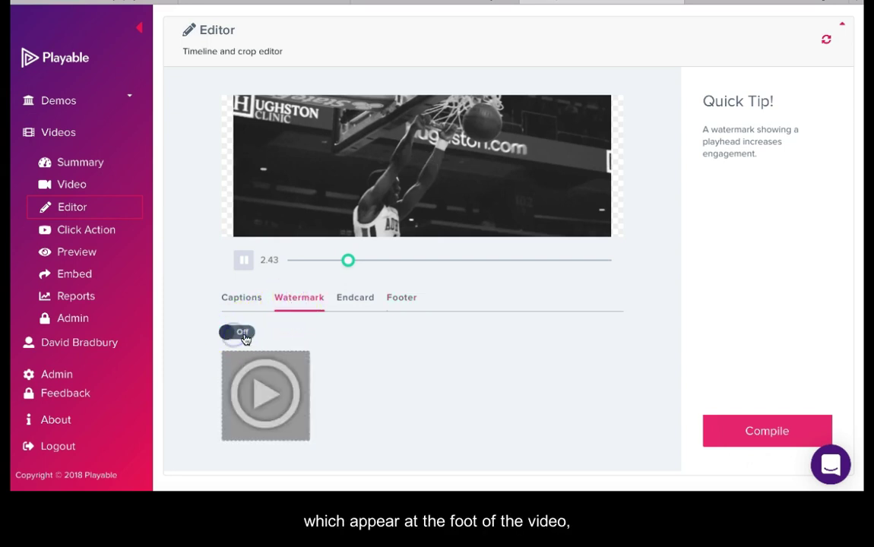
Set the end card image to Tigers Logo from the Pictures folder
{"action": "left_click", "coordinate": [355, 300]}
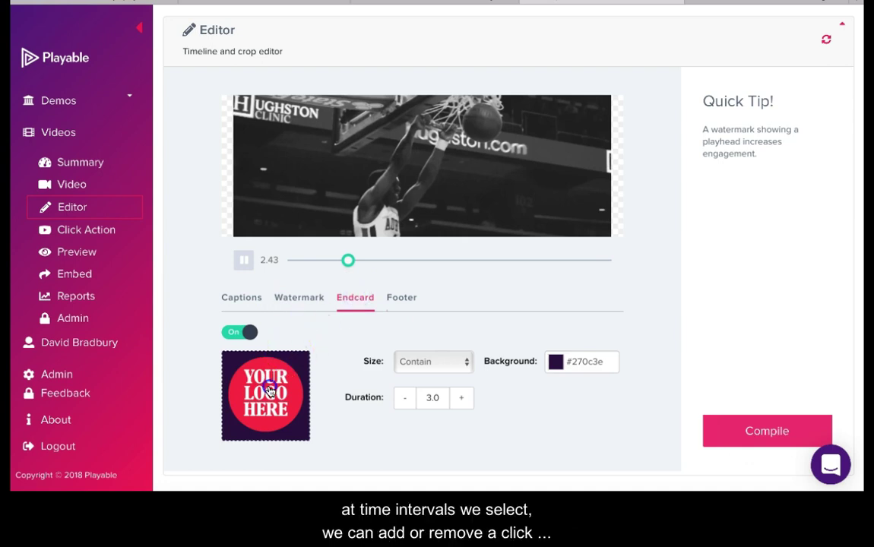
{"action": "left_click", "coordinate": [270, 384]}
{"action": "left_click", "coordinate": [44, 177]}
{"action": "left_click", "coordinate": [189, 53]}
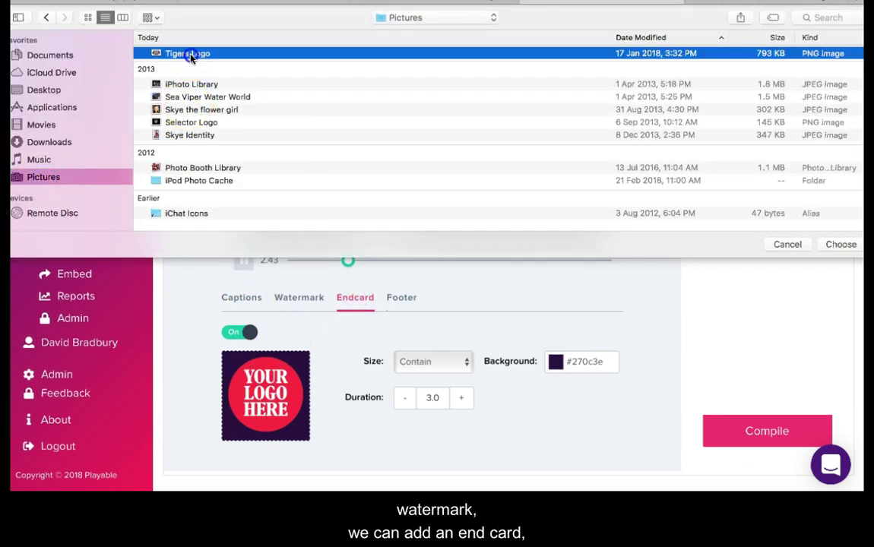
{"action": "left_click", "coordinate": [836, 244]}
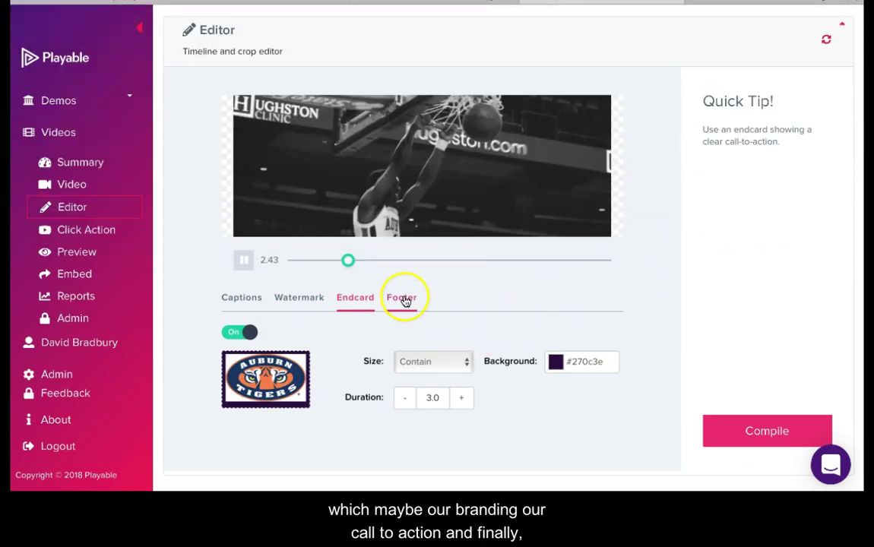
Toggle the Click To Watch More footer on, then back off
{"action": "left_click", "coordinate": [403, 299]}
{"action": "left_click", "coordinate": [248, 335]}
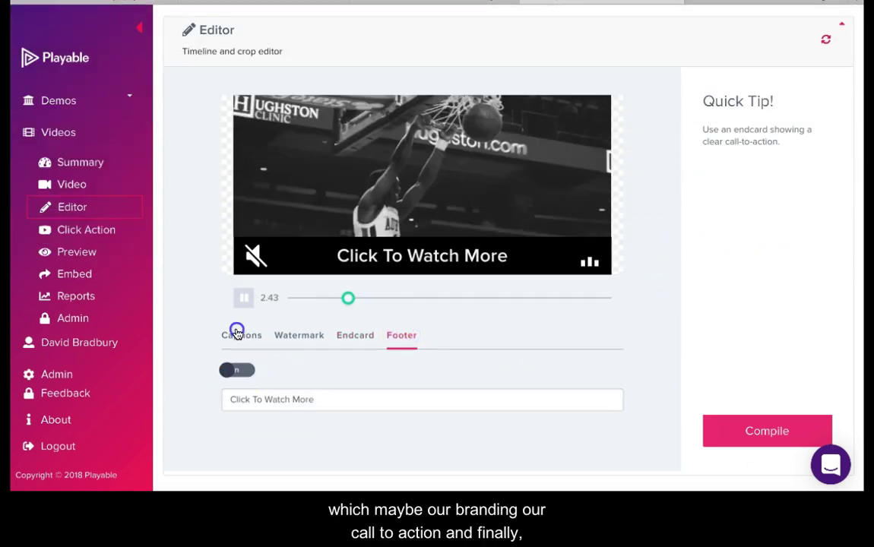
{"action": "left_click", "coordinate": [240, 372]}
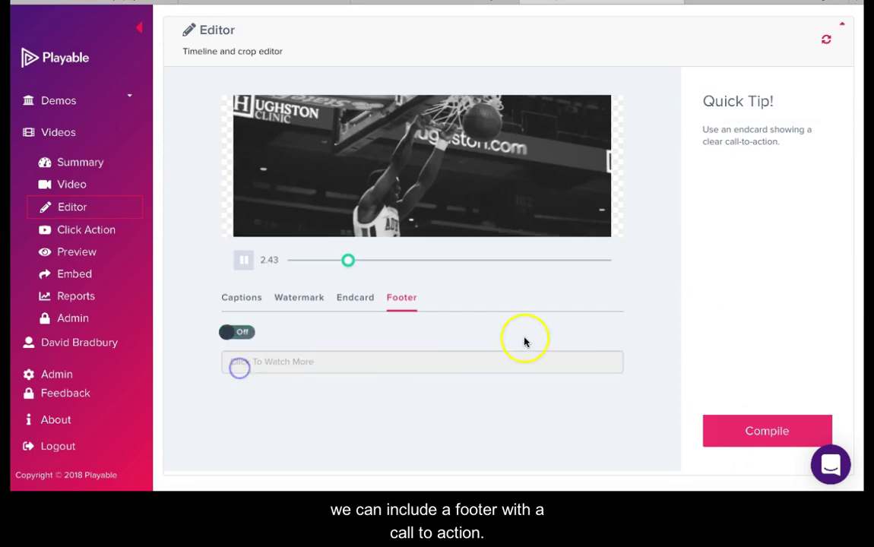
Compile the edited clip and view its Summary showing 564 × 212 px and 9.89 s
{"action": "left_click", "coordinate": [711, 434]}
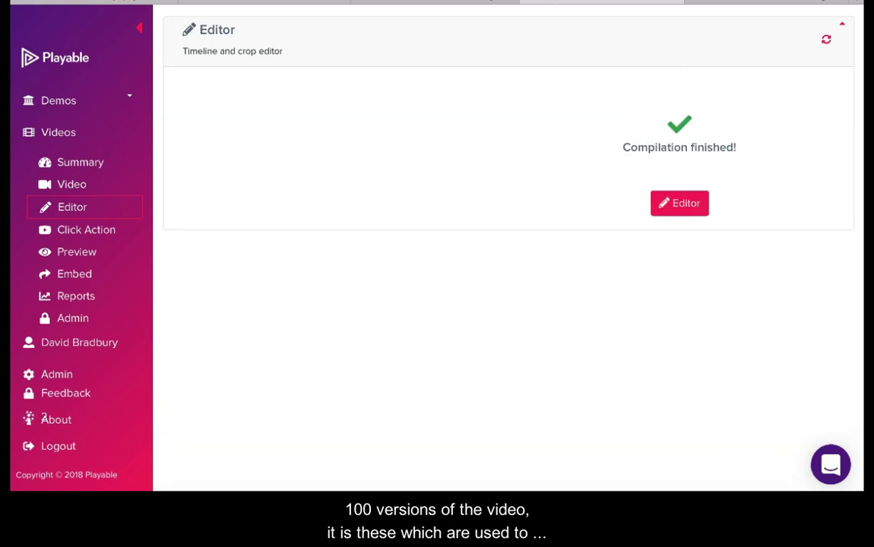
{"action": "left_click", "coordinate": [80, 162]}
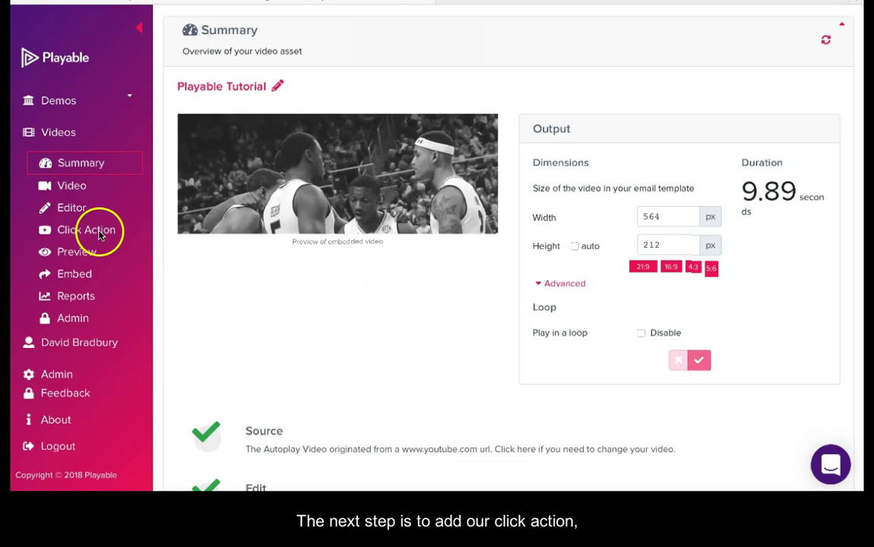
{"action": "left_click", "coordinate": [98, 234]}
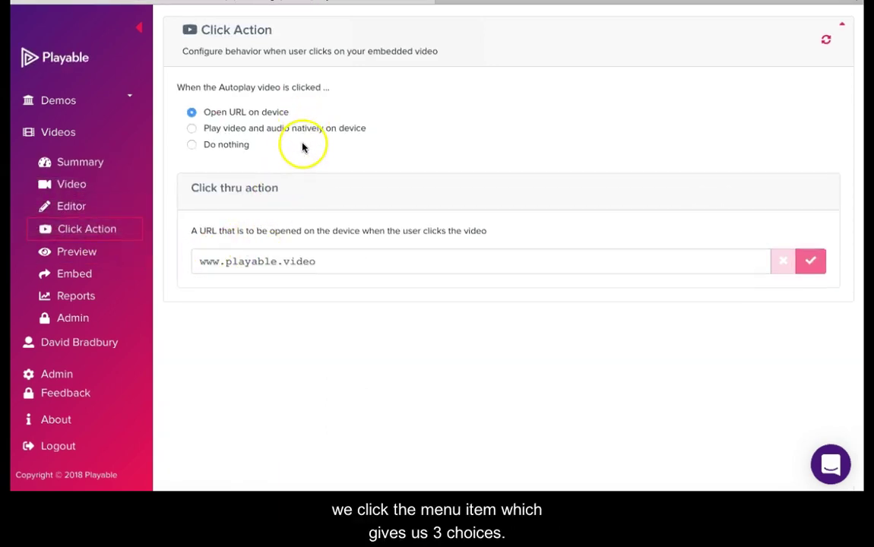
{"action": "left_click", "coordinate": [692, 5]}
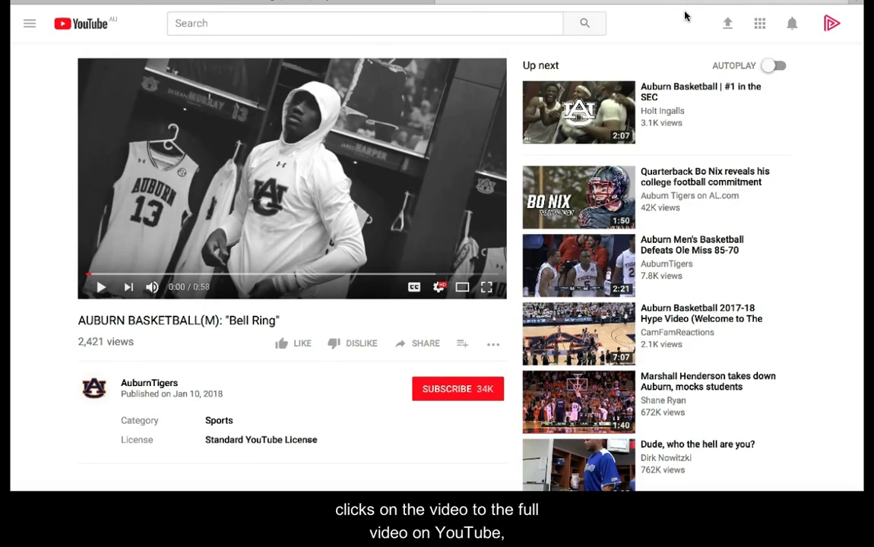
{"action": "left_click", "coordinate": [295, 6]}
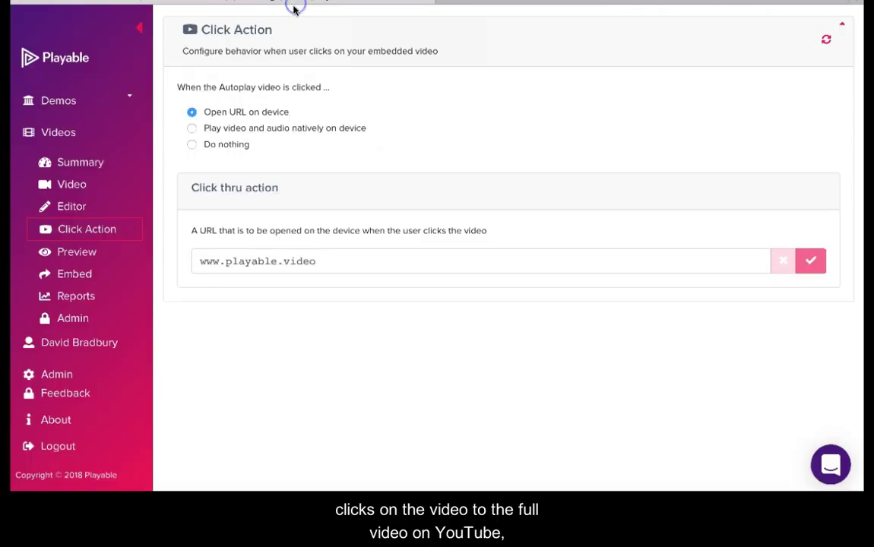
{"action": "left_click_drag", "start_coordinate": [316, 260], "coordinate": [196, 263]}
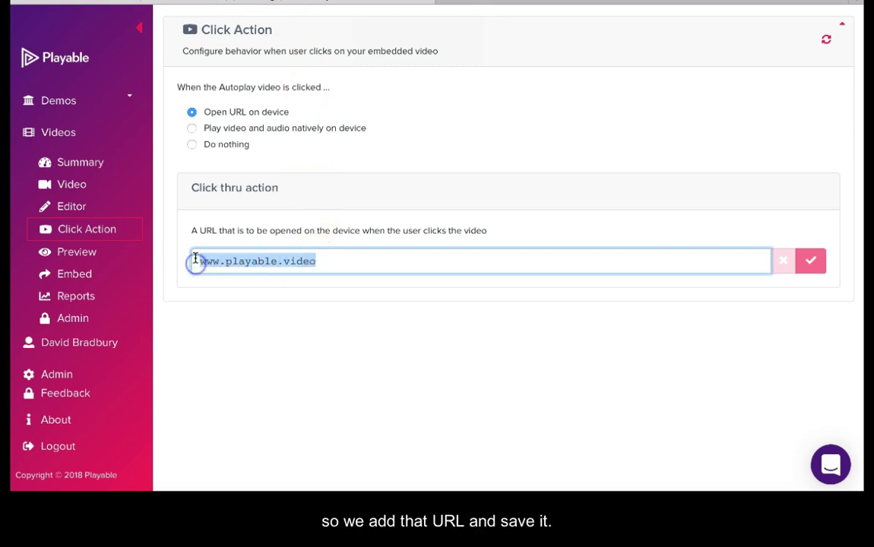
{"action": "key", "text": "BackSpace"}
{"action": "type", "text": "https://www.youtube.com/watch?v=y3knRKxX4xA"}
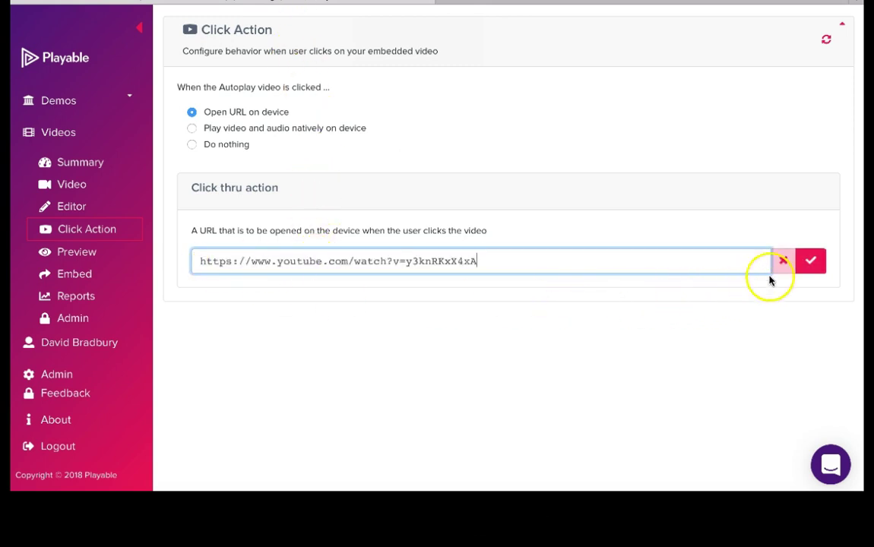
{"action": "left_click", "coordinate": [808, 261]}
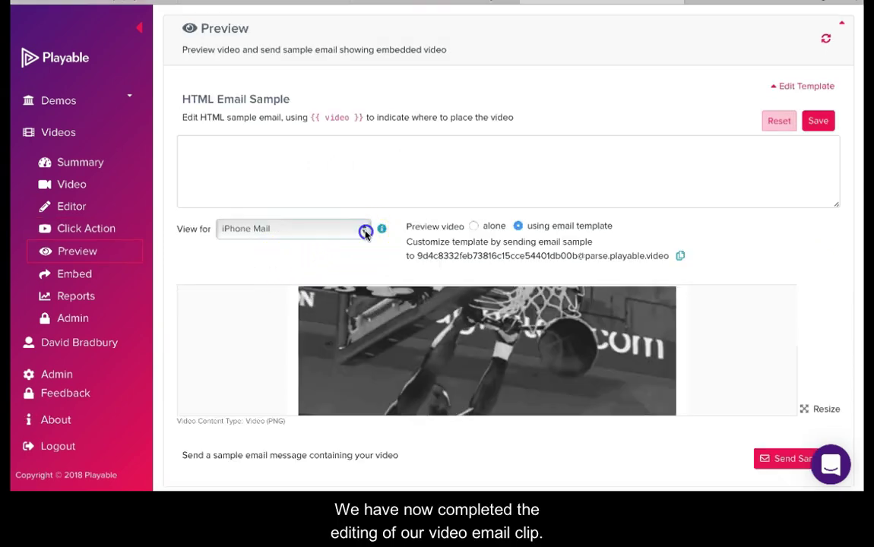
{"action": "left_click", "coordinate": [364, 232]}
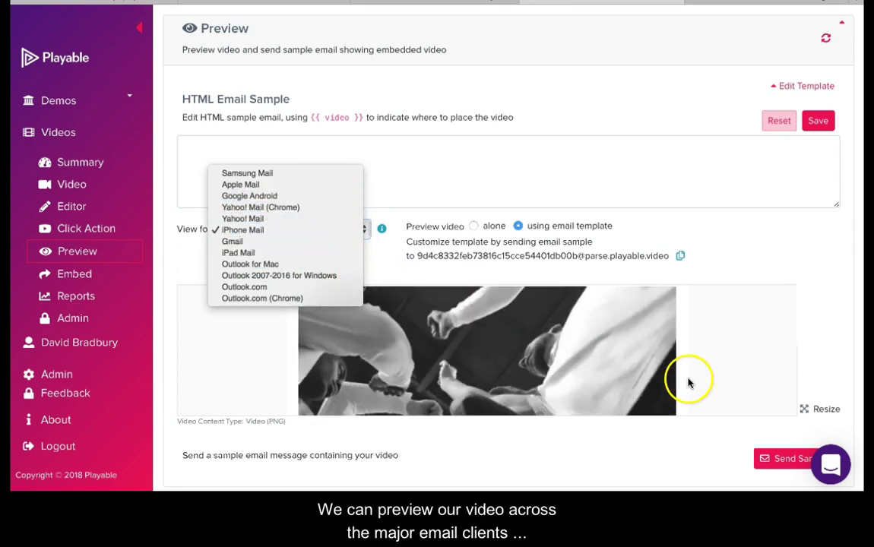
{"action": "left_click", "coordinate": [784, 460]}
{"action": "left_click", "coordinate": [789, 461]}
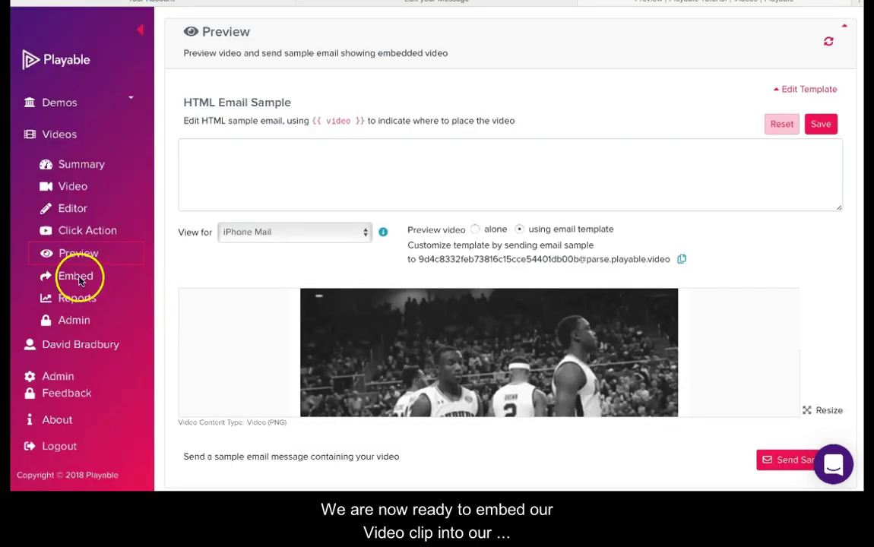
Copy the Playable clip's embed code with AWeber selected as the email provider
{"action": "left_click", "coordinate": [76, 279]}
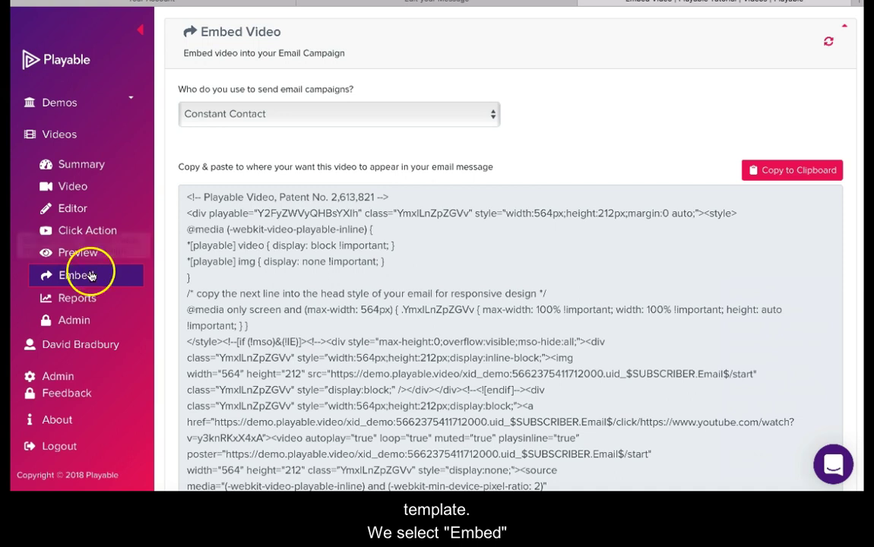
{"action": "left_click", "coordinate": [493, 114]}
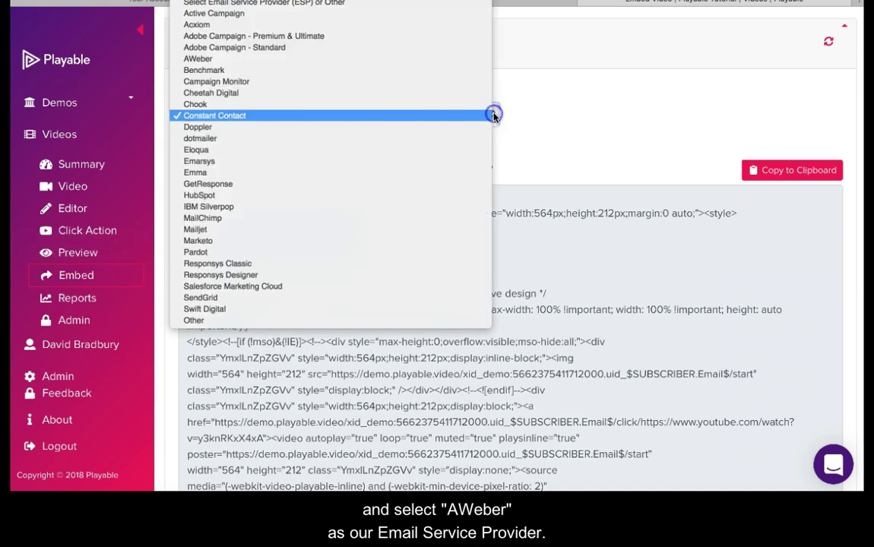
{"action": "left_click", "coordinate": [463, 60]}
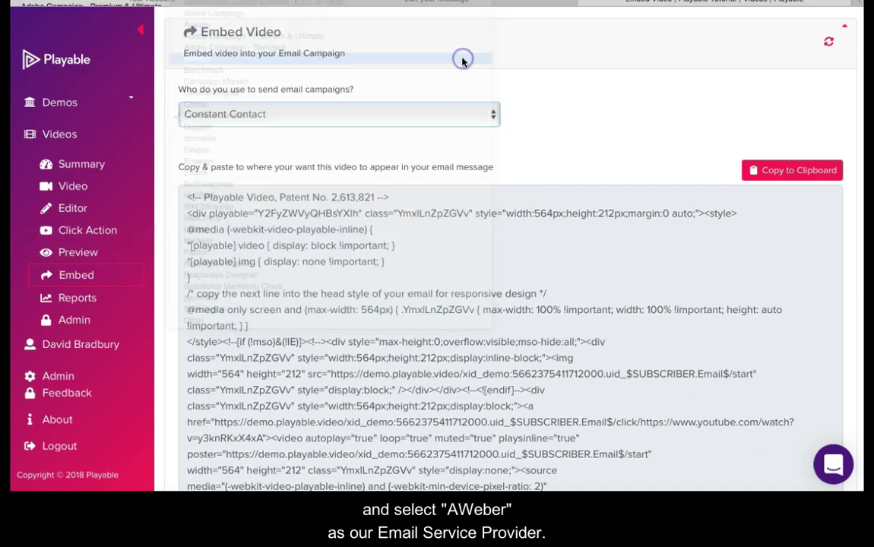
{"action": "left_click", "coordinate": [775, 171]}
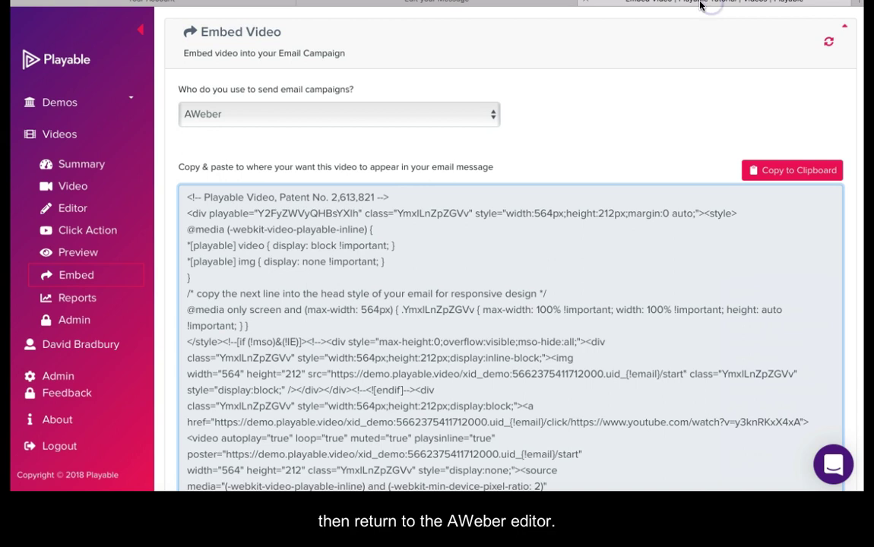
Swap the template's <td> image cell in the AWeber HTML source for the pasted Playable embed code
{"action": "left_click", "coordinate": [543, 6]}
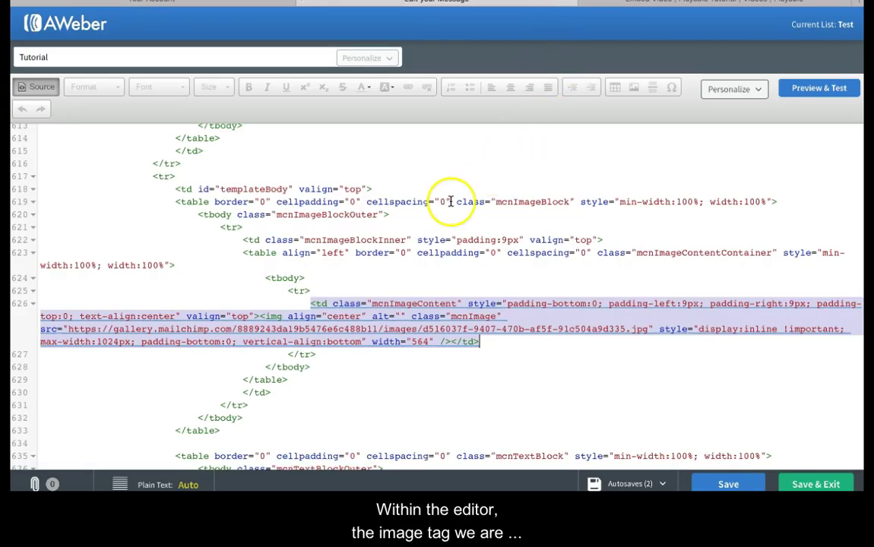
{"action": "left_click_drag", "start_coordinate": [482, 343], "coordinate": [314, 302]}
{"action": "scroll", "coordinate": [314, 302], "scroll_direction": "up", "scroll_amount": 1}
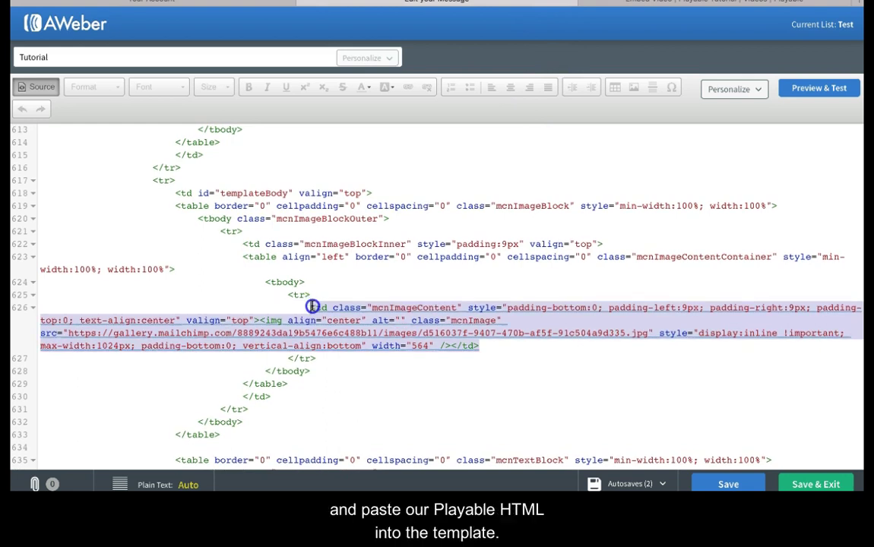
{"action": "key", "text": "BackSpace"}
{"action": "key", "text": "ctrl+v"}
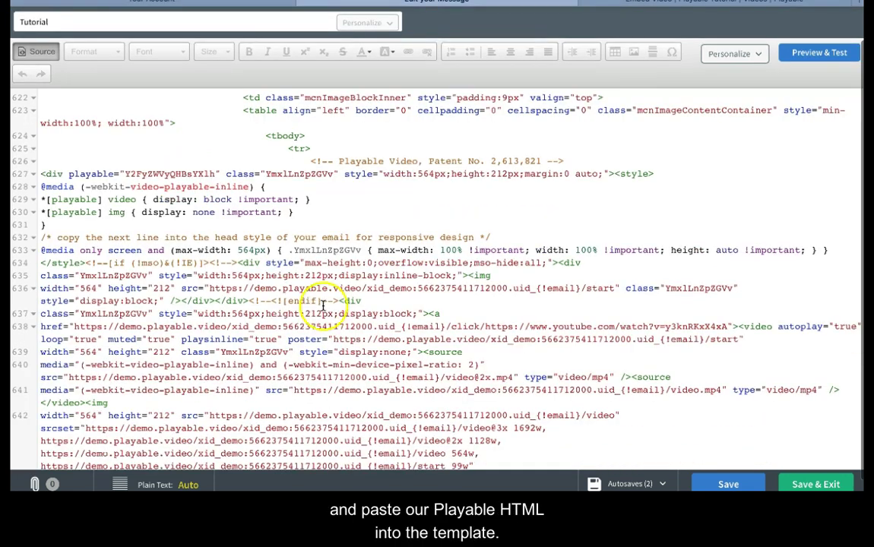
{"action": "scroll", "coordinate": [397, 238], "scroll_direction": "down", "scroll_amount": 1}
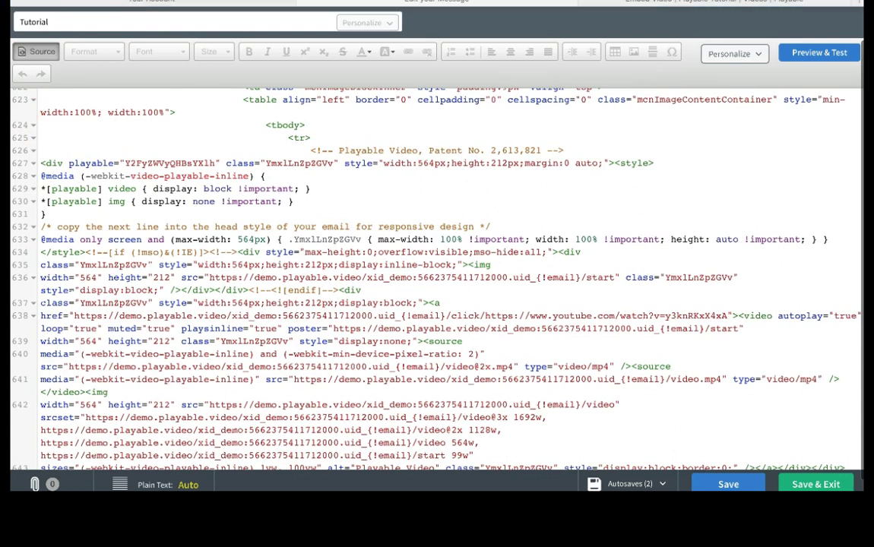
Preview the email and scroll to the basketball video clip in place of the image
{"action": "left_click", "coordinate": [818, 55]}
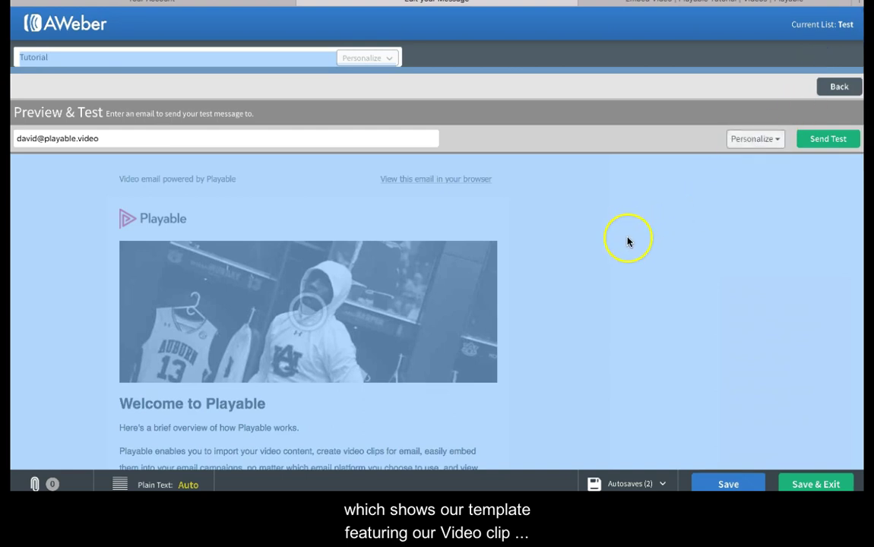
{"action": "scroll", "coordinate": [605, 291], "scroll_direction": "down", "scroll_amount": 3}
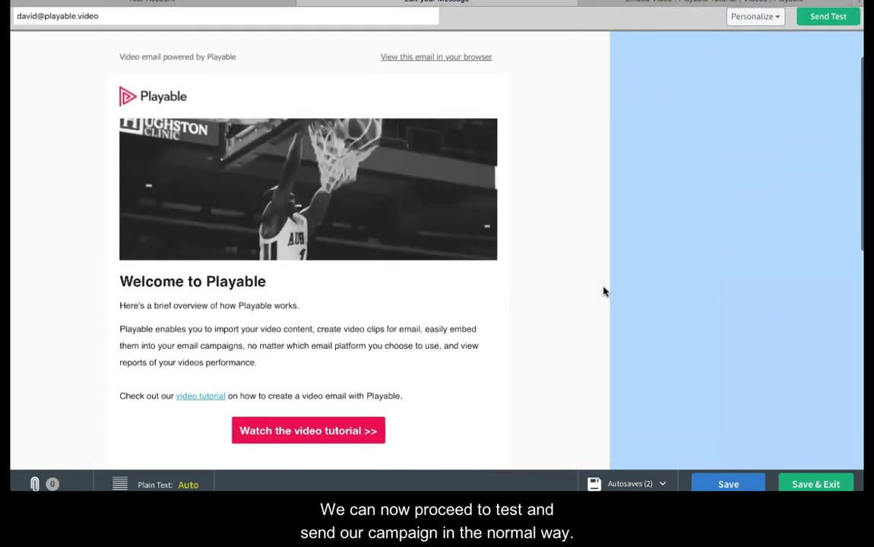